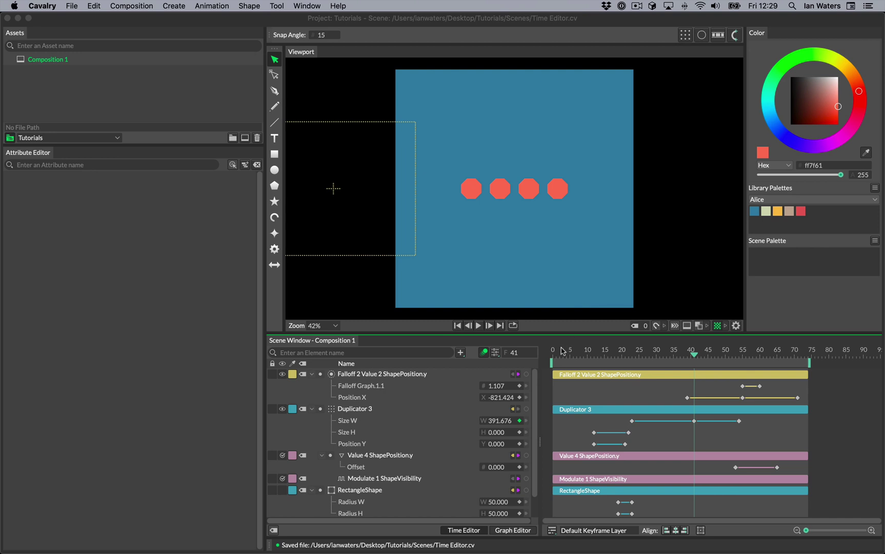
- Preview the animation by scrubbing the timeline, then playing and stopping it
{"action": "left_click_drag", "start_coordinate": [558, 352], "coordinate": [711, 358]}
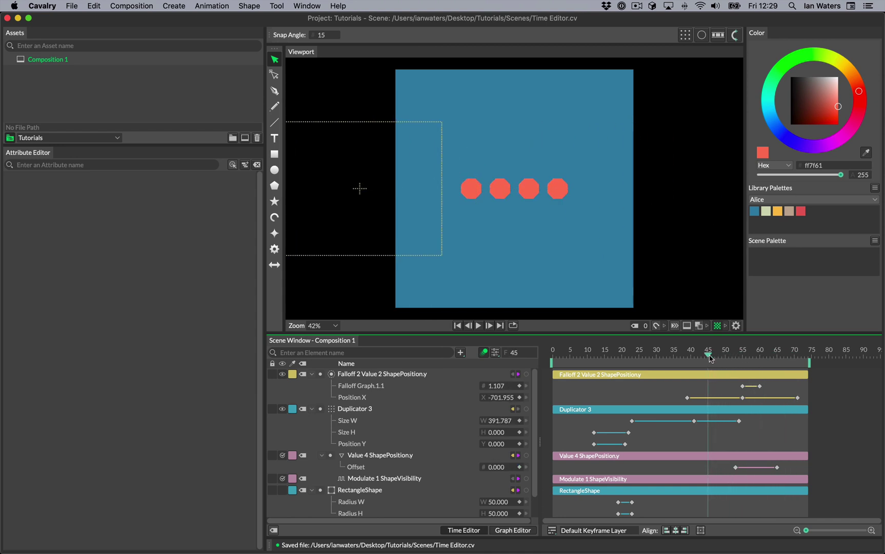
{"action": "key", "text": "space"}
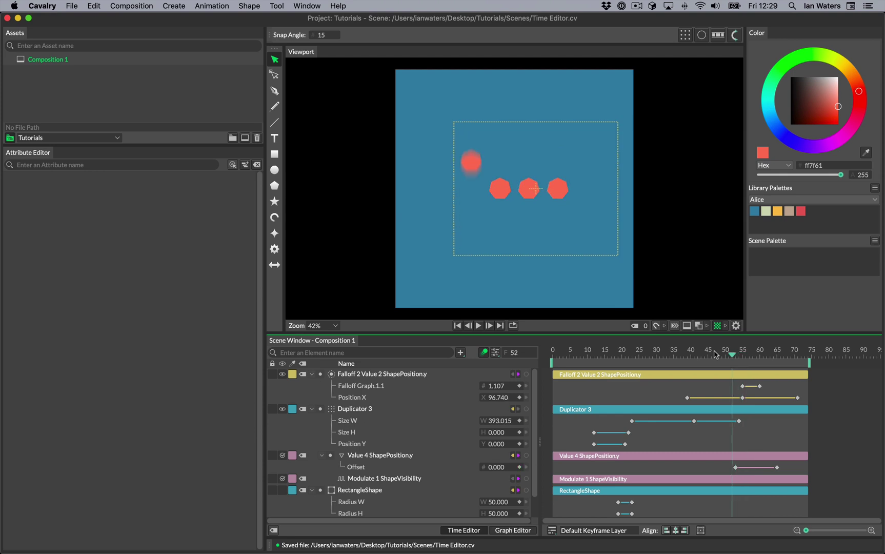
{"action": "key", "text": "space"}
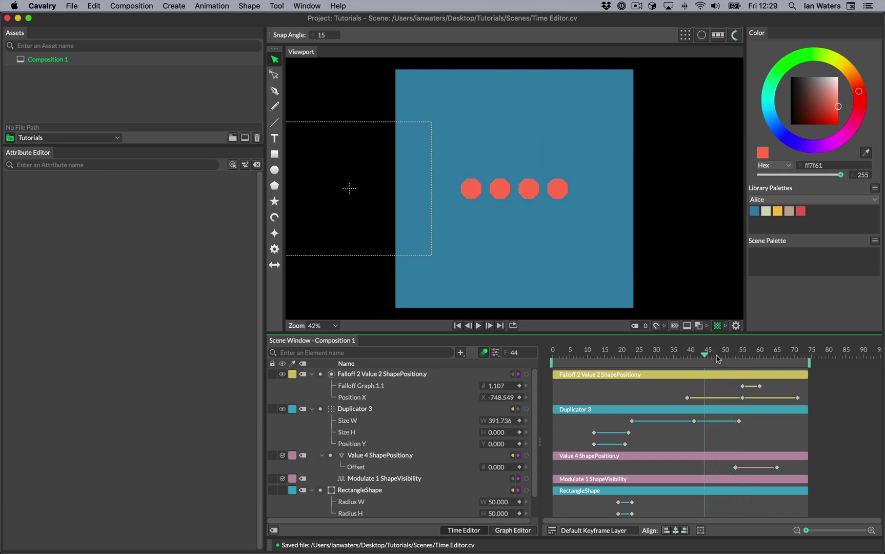
- Lower Duplicator 3's middle Size W keyframe value to 375.073
{"action": "left_click", "coordinate": [695, 422]}
{"action": "mouse_move", "coordinate": [710, 421]}
{"action": "left_mouse_down"}
{"action": "mouse_move", "coordinate": [867, 425]}
{"action": "mouse_move", "coordinate": [711, 432]}
{"action": "left_mouse_up"}
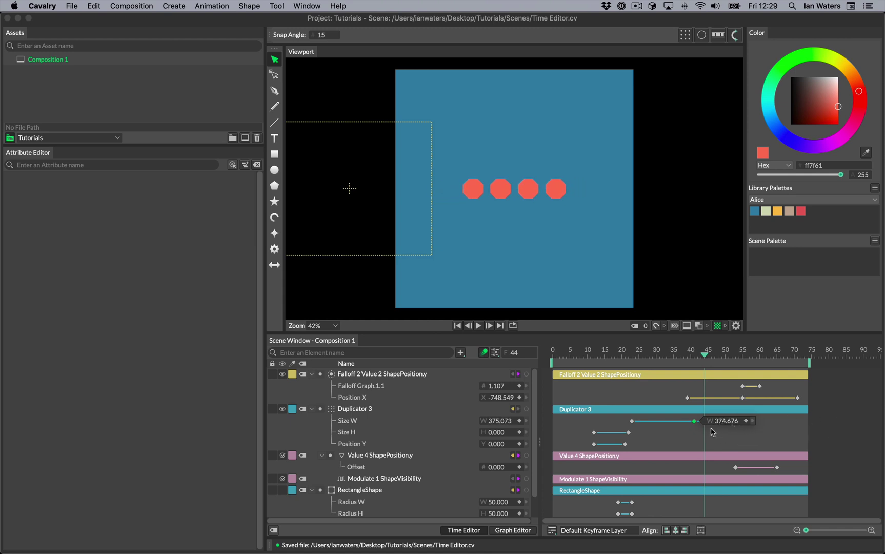
{"action": "left_click", "coordinate": [696, 436]}
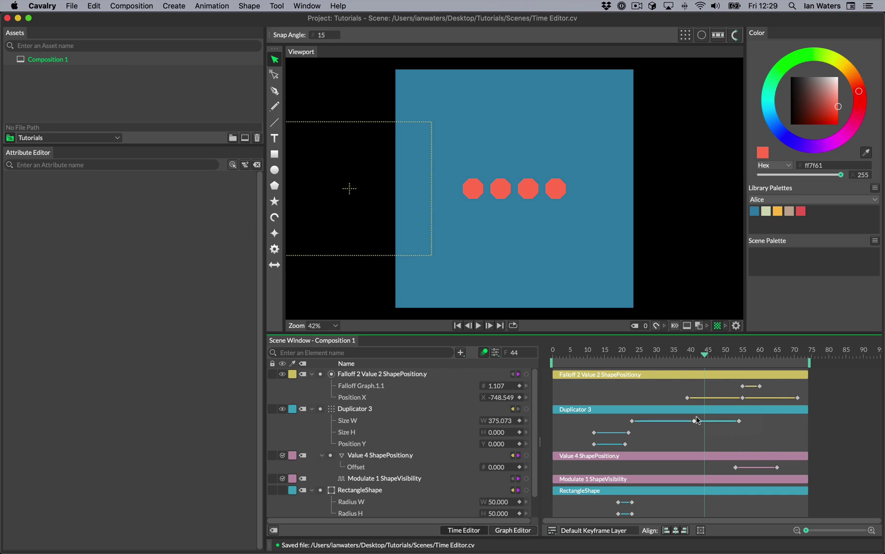
- Shift the Falloff's Position X keyframe pair slightly earlier, undoing one overshoot
{"action": "mouse_move", "coordinate": [689, 401]}
{"action": "left_mouse_down"}
{"action": "mouse_move", "coordinate": [636, 402]}
{"action": "mouse_move", "coordinate": [683, 402]}
{"action": "left_mouse_up"}
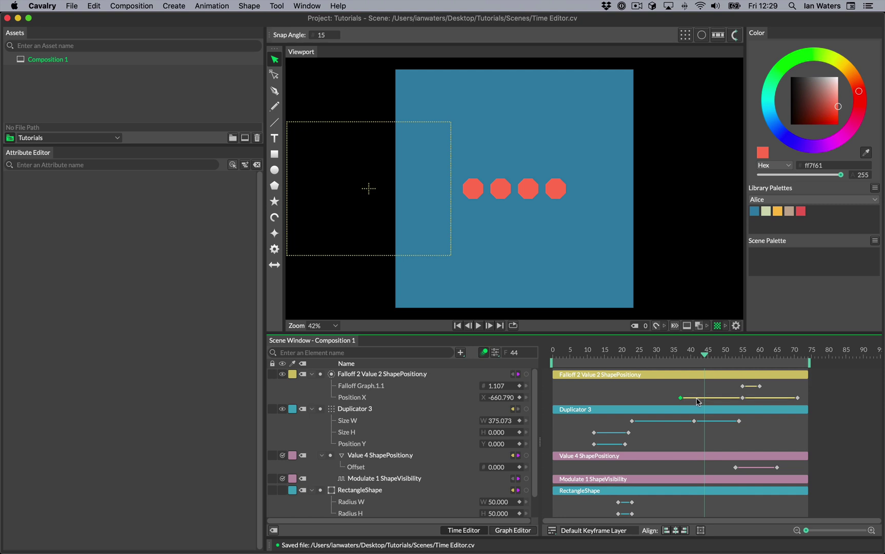
{"action": "mouse_move", "coordinate": [713, 401]}
{"action": "left_mouse_down"}
{"action": "mouse_move", "coordinate": [626, 401]}
{"action": "mouse_move", "coordinate": [717, 407]}
{"action": "left_mouse_up"}
{"action": "key", "text": "super+z"}
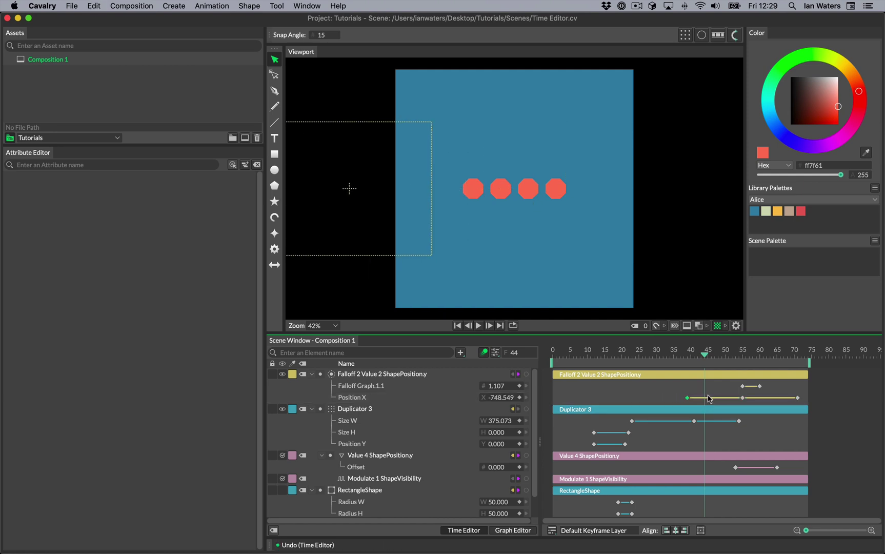
{"action": "mouse_move", "coordinate": [709, 401]}
{"action": "left_mouse_down"}
{"action": "mouse_move", "coordinate": [595, 402]}
{"action": "mouse_move", "coordinate": [711, 402]}
{"action": "left_mouse_up"}
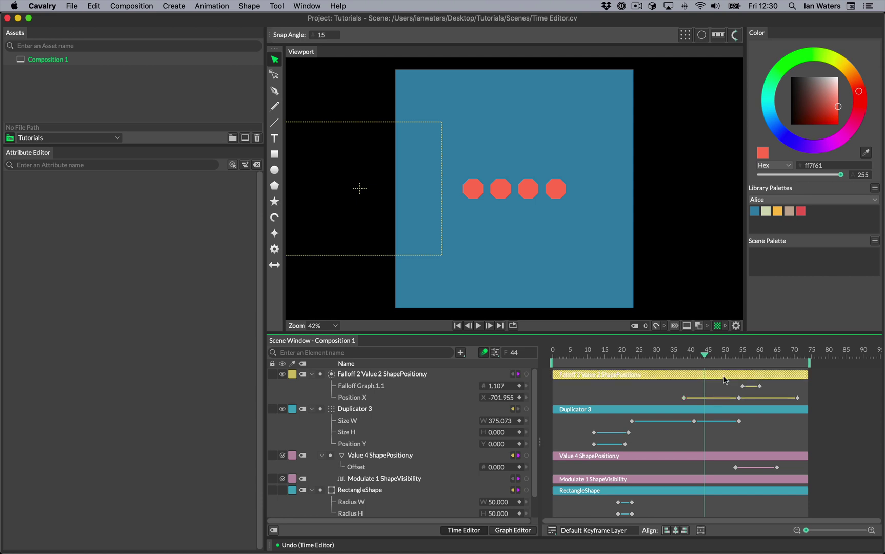
- Try moving and trimming the Falloff 2 bar, then restore the bars to start at frame 0
{"action": "left_click_drag", "start_coordinate": [698, 375], "coordinate": [720, 384]}
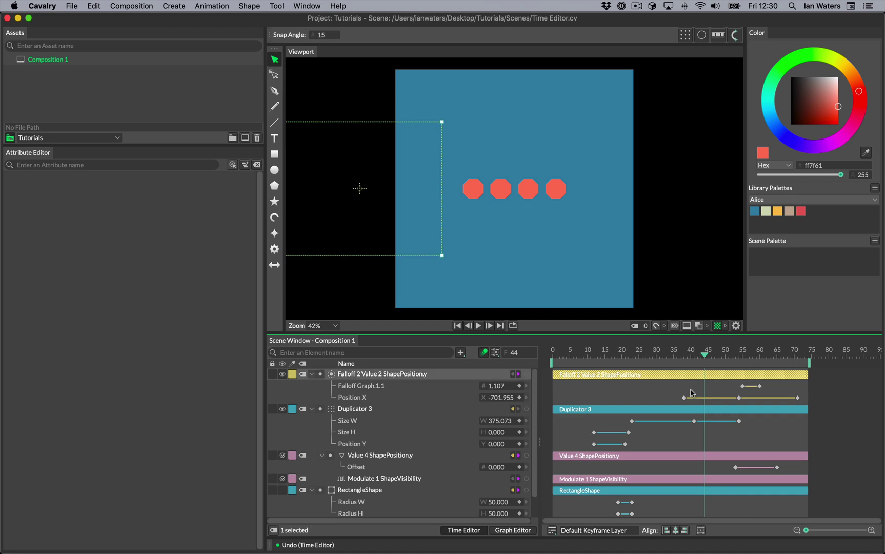
{"action": "left_click", "coordinate": [661, 389]}
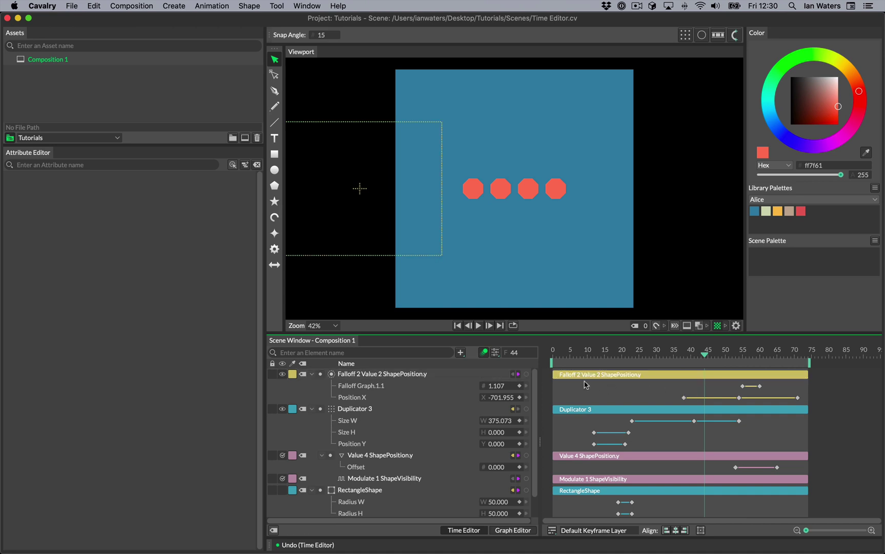
{"action": "left_click_drag", "start_coordinate": [555, 377], "coordinate": [660, 376]}
{"action": "key", "text": "super+z"}
{"action": "mouse_move", "coordinate": [559, 407]}
{"action": "left_mouse_down"}
{"action": "mouse_move", "coordinate": [758, 412]}
{"action": "mouse_move", "coordinate": [543, 412]}
{"action": "left_mouse_up"}
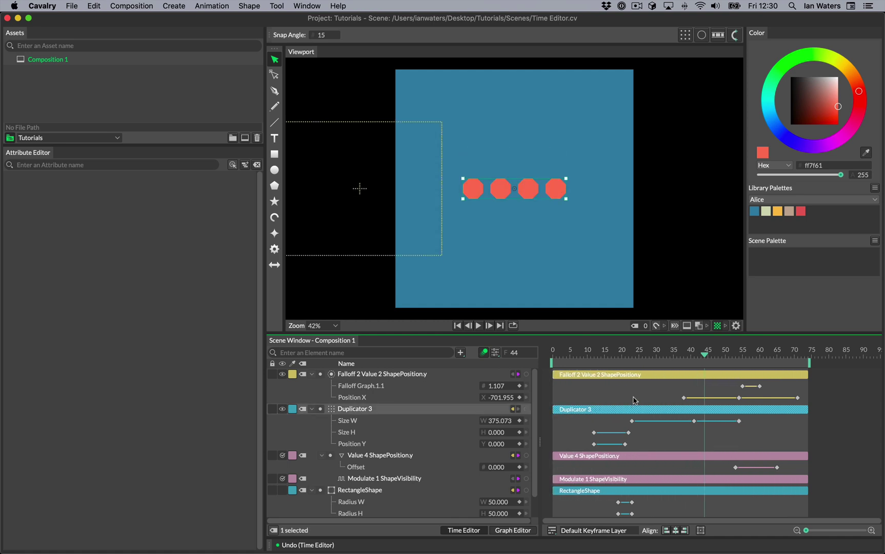
{"action": "left_click", "coordinate": [779, 386]}
- Trim Falloff 2's end and Duplicator 3's start near frame 30, undo, then select Duplicator 3
{"action": "left_click_drag", "start_coordinate": [809, 380], "coordinate": [660, 379]}
{"action": "left_click_drag", "start_coordinate": [554, 410], "coordinate": [676, 417]}
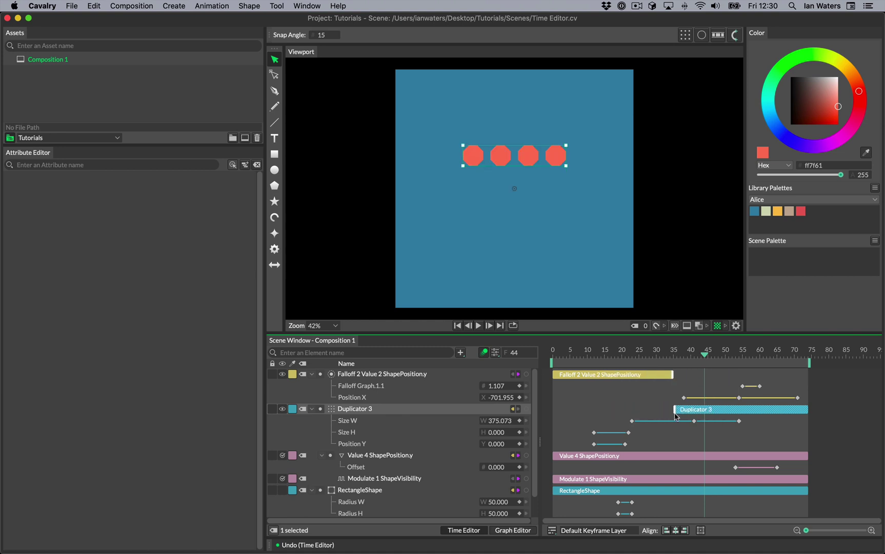
{"action": "key", "text": "super+z"}
{"action": "key", "text": "super+z"}
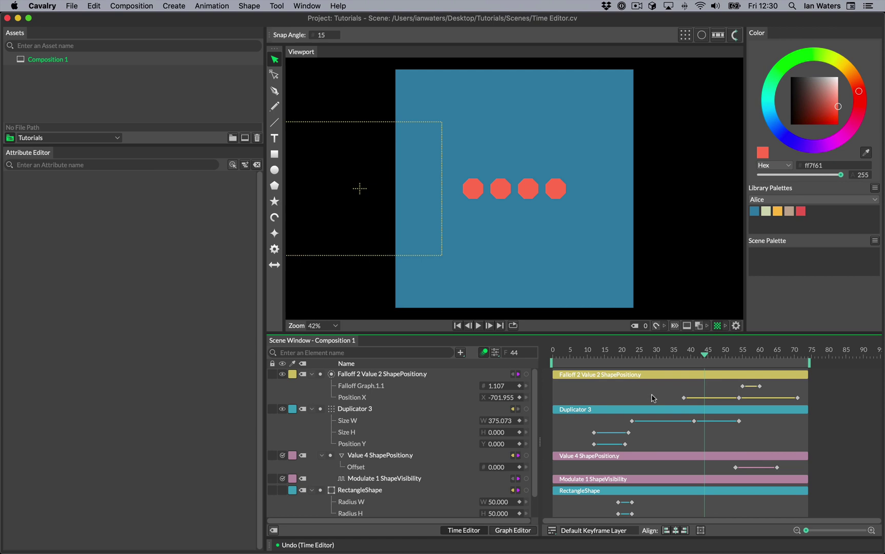
{"action": "left_click", "coordinate": [686, 414]}
- Split the Duplicator 3 clip at frame 44 and shorten the first part to about frame 33
{"action": "right_click", "coordinate": [700, 410]}
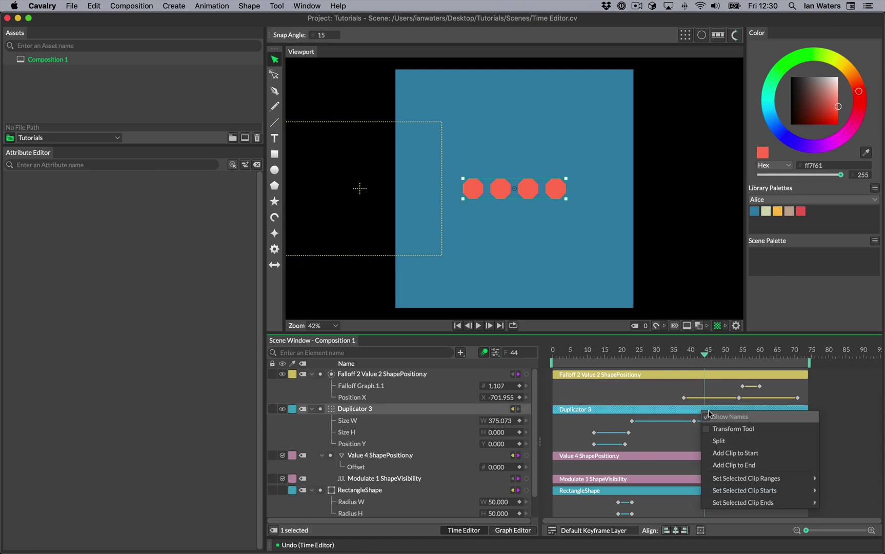
{"action": "left_click", "coordinate": [721, 442]}
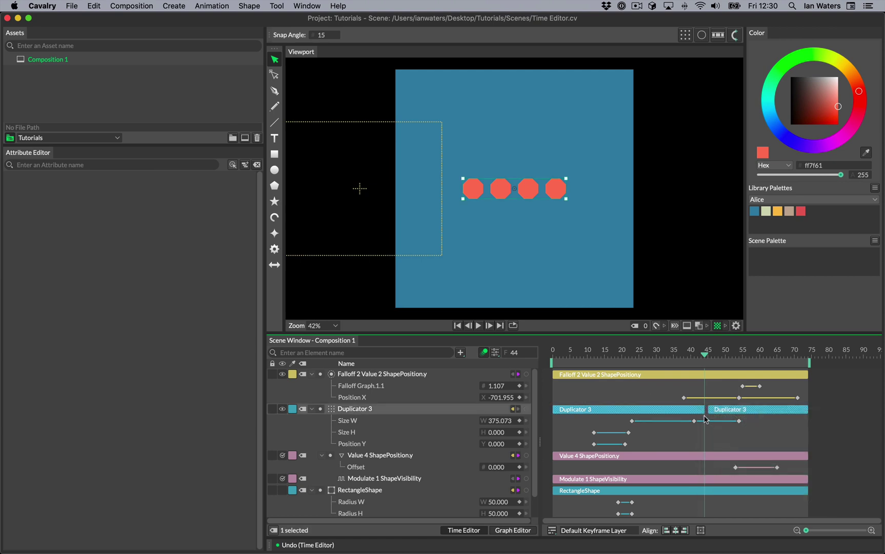
{"action": "left_click_drag", "start_coordinate": [702, 410], "coordinate": [666, 410]}
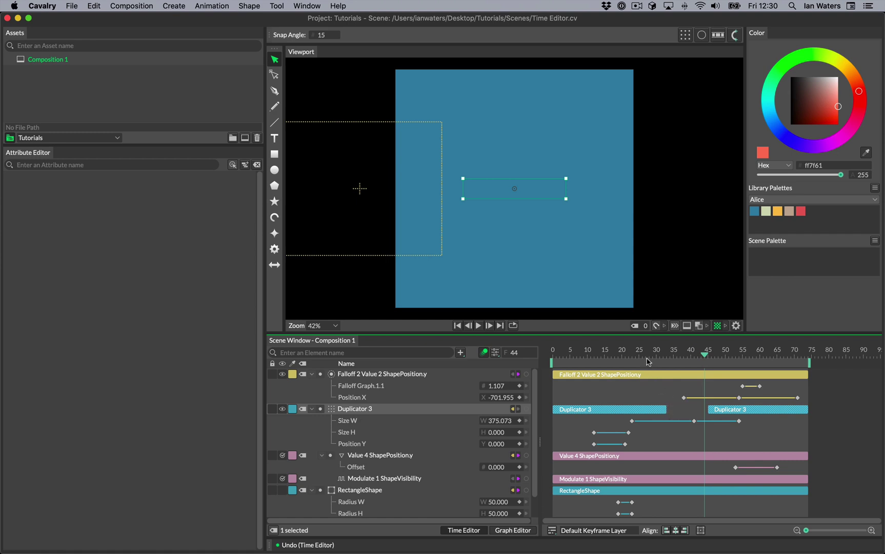
- Scrub across the gap to frame 48, then extend the first clip to rejoin the second
{"action": "left_click", "coordinate": [648, 358]}
{"action": "left_click_drag", "start_coordinate": [647, 358], "coordinate": [718, 359]}
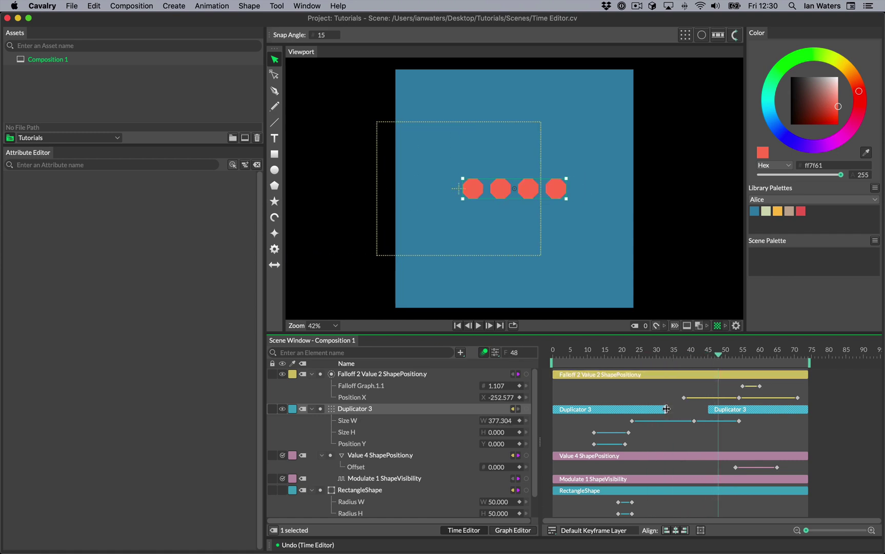
{"action": "left_click_drag", "start_coordinate": [665, 411], "coordinate": [727, 412]}
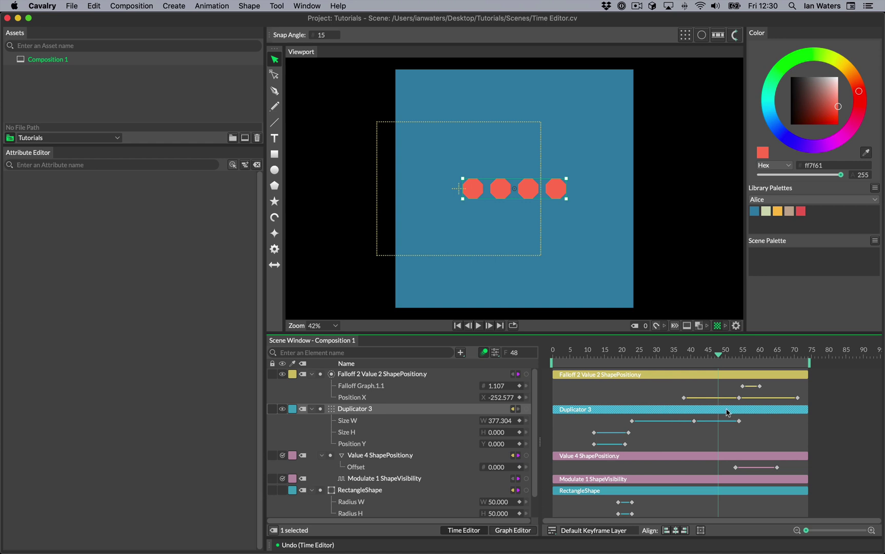
{"action": "left_click", "coordinate": [622, 353]}
{"action": "key", "text": "i"}
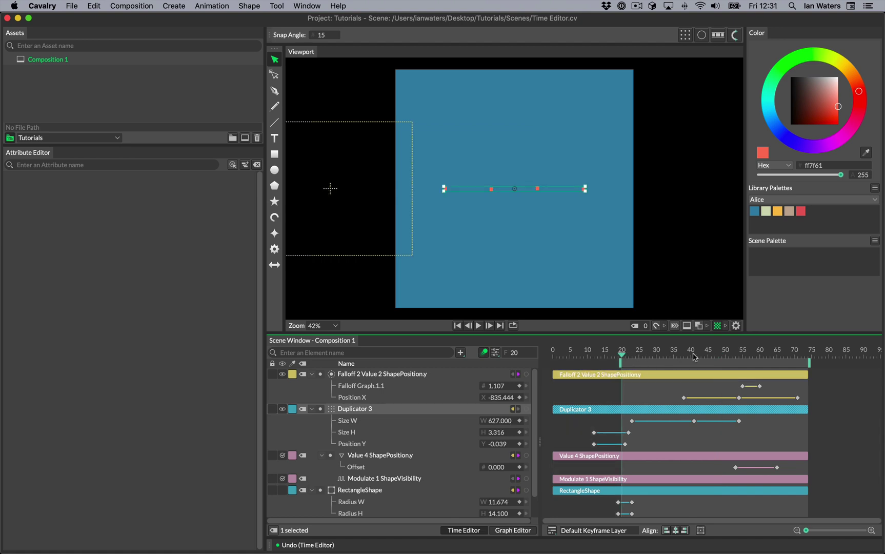
{"action": "left_click", "coordinate": [719, 354]}
{"action": "key", "text": "o"}
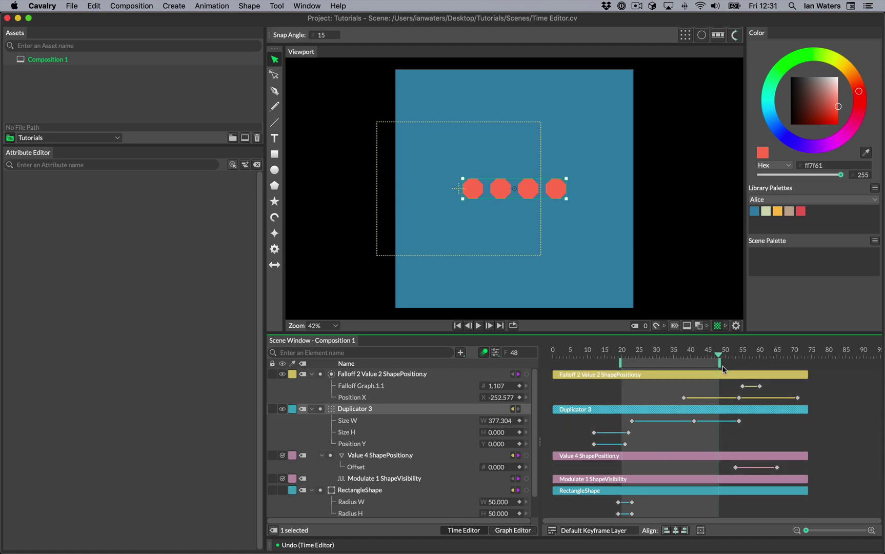
{"action": "key", "text": "super+z"}
{"action": "key", "text": "super+z"}
{"action": "key", "text": "super+z"}
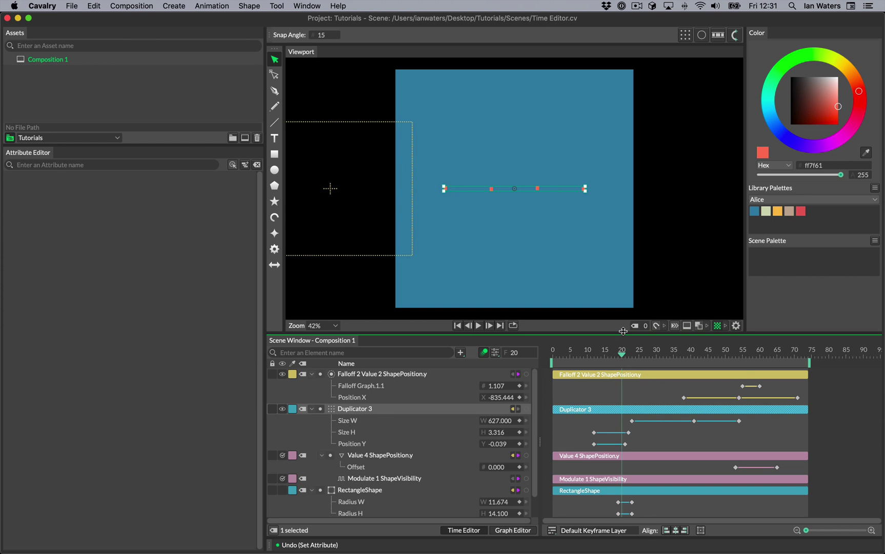
{"action": "left_click", "coordinate": [590, 403]}
{"action": "key", "text": "space"}
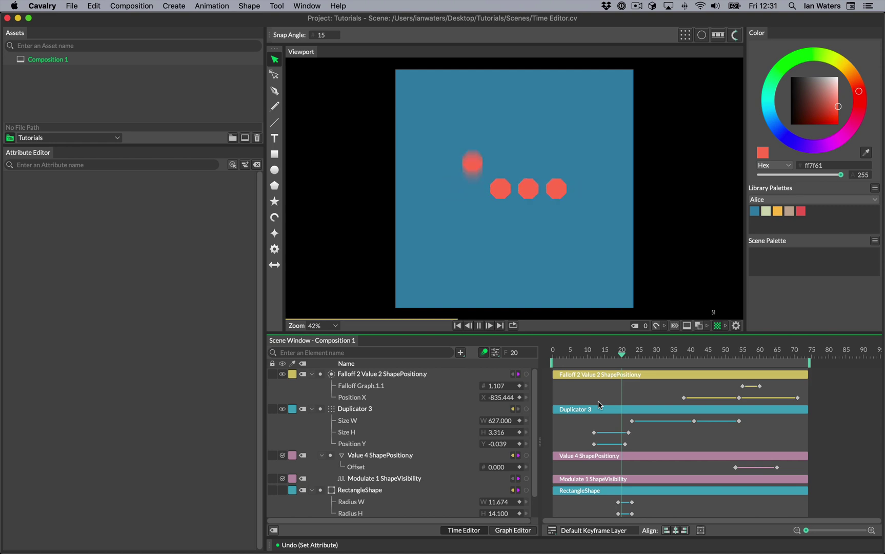
{"action": "left_click", "coordinate": [636, 355]}
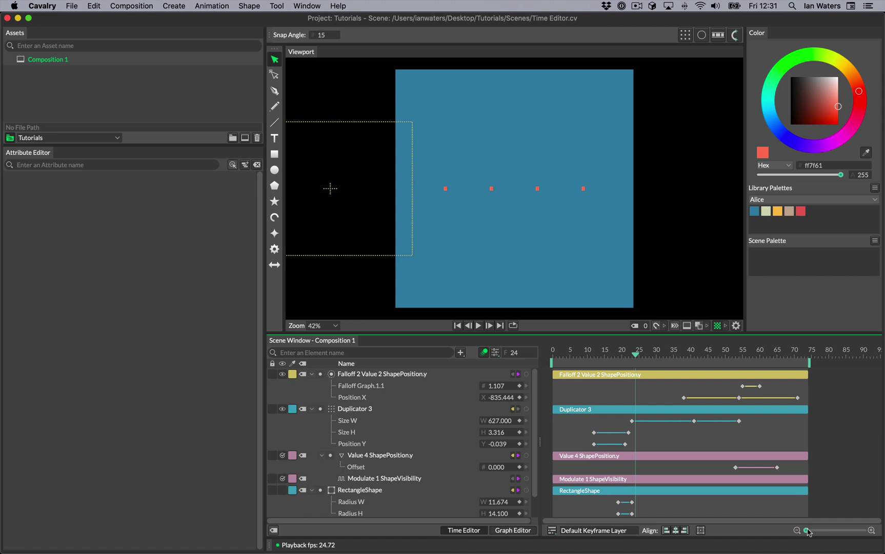
- Zoom the timeline in, then back out until frames 0–80 are visible
{"action": "left_click_drag", "start_coordinate": [807, 530], "coordinate": [861, 532]}
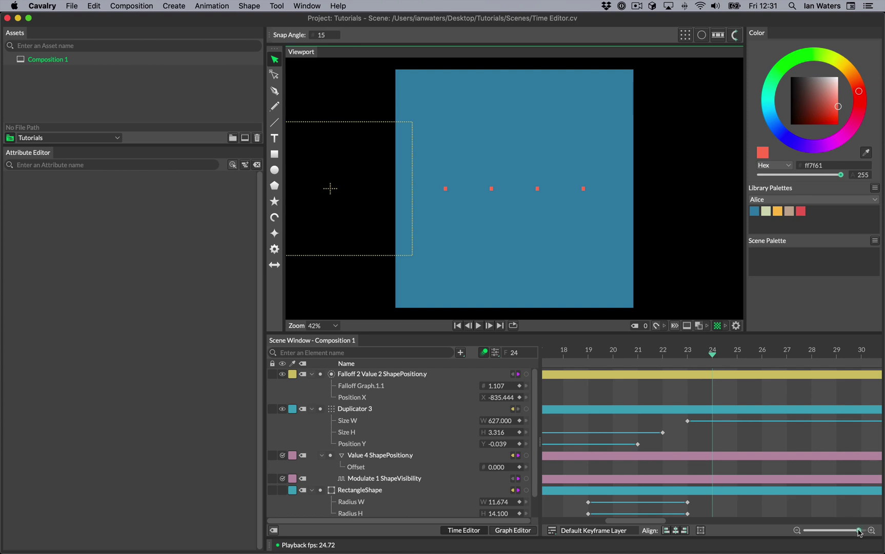
{"action": "left_click_drag", "start_coordinate": [859, 532], "coordinate": [805, 533]}
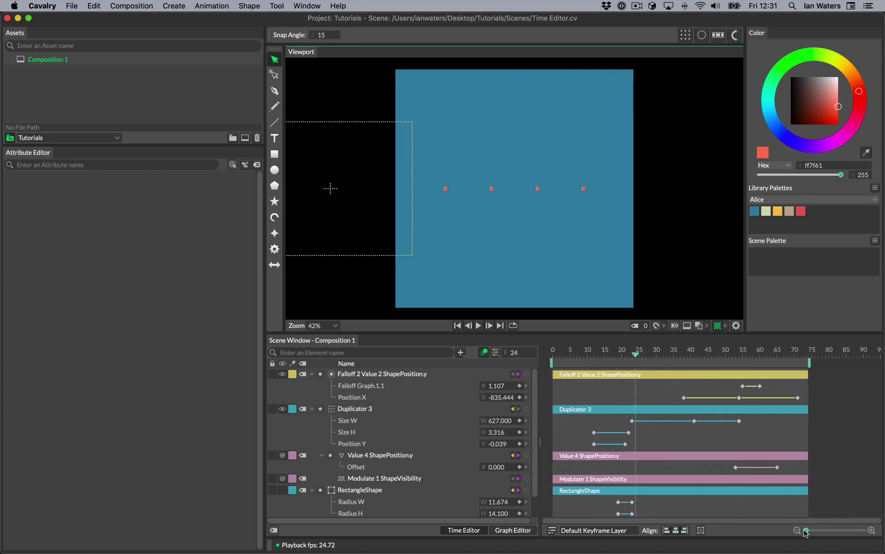
- Nudge Duplicator 3's last Position Y keyframe later, undoing the channel collapse to keep channels expanded
{"action": "left_click", "coordinate": [321, 409]}
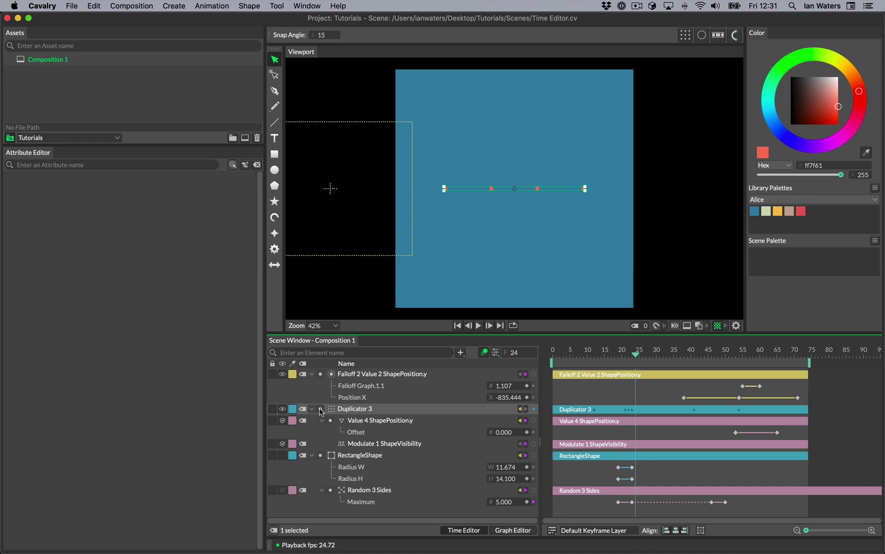
{"action": "left_click", "coordinate": [321, 410]}
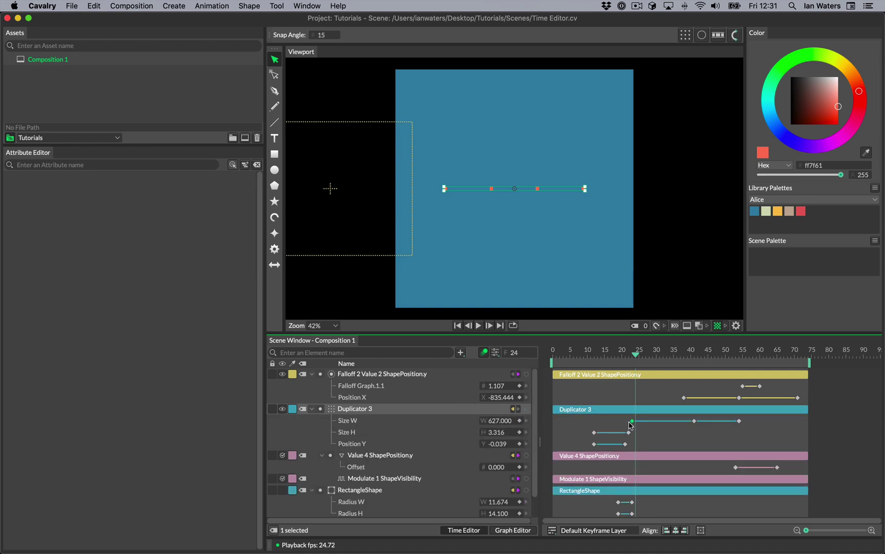
{"action": "left_click", "coordinate": [630, 424]}
{"action": "left_click_drag", "start_coordinate": [627, 445], "coordinate": [629, 446]}
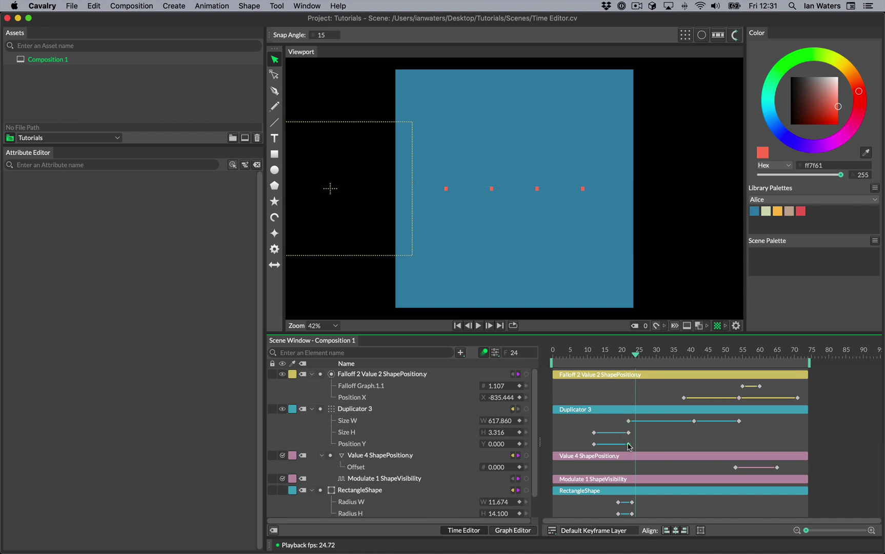
{"action": "left_click", "coordinate": [321, 409]}
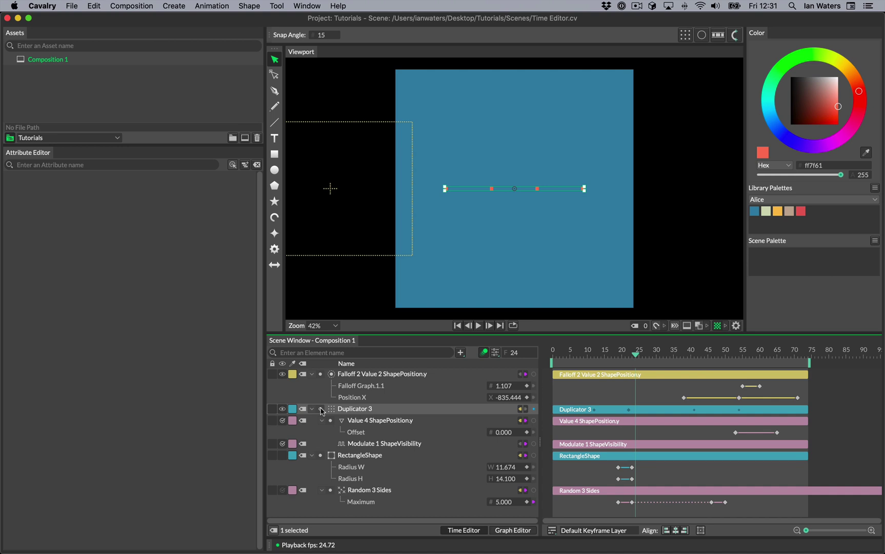
{"action": "key", "text": "super+z"}
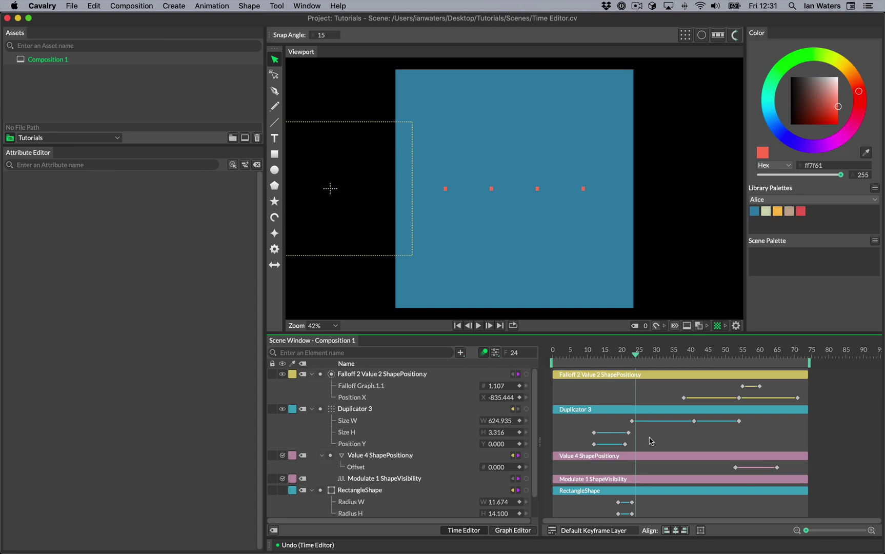
{"action": "key", "text": "space"}
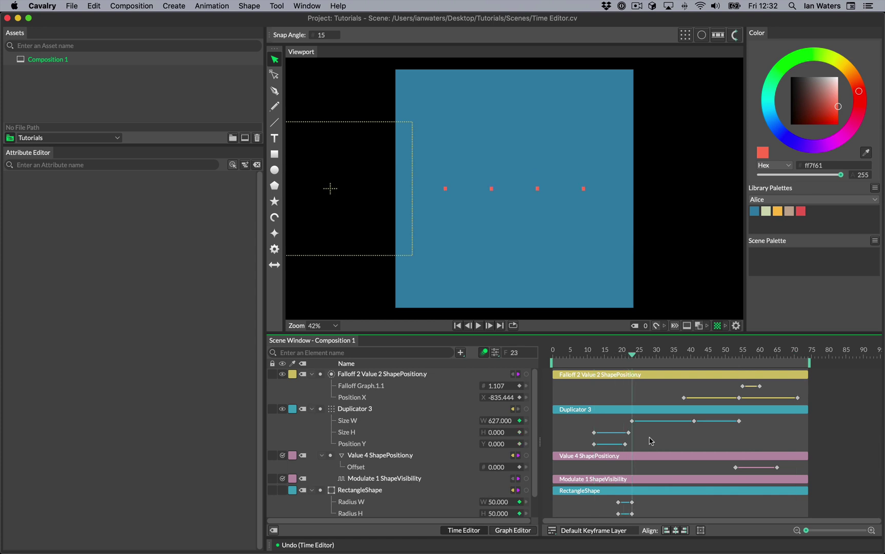
{"action": "left_click", "coordinate": [649, 412]}
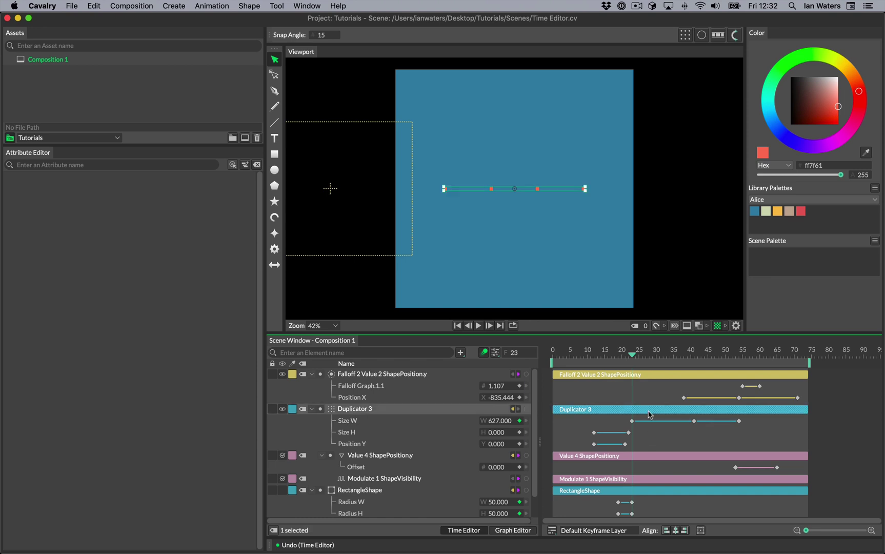
{"action": "key", "text": "space"}
{"action": "key", "text": "space"}
{"action": "key", "text": "space"}
{"action": "key", "text": "space"}
{"action": "left_click", "coordinate": [655, 421]}
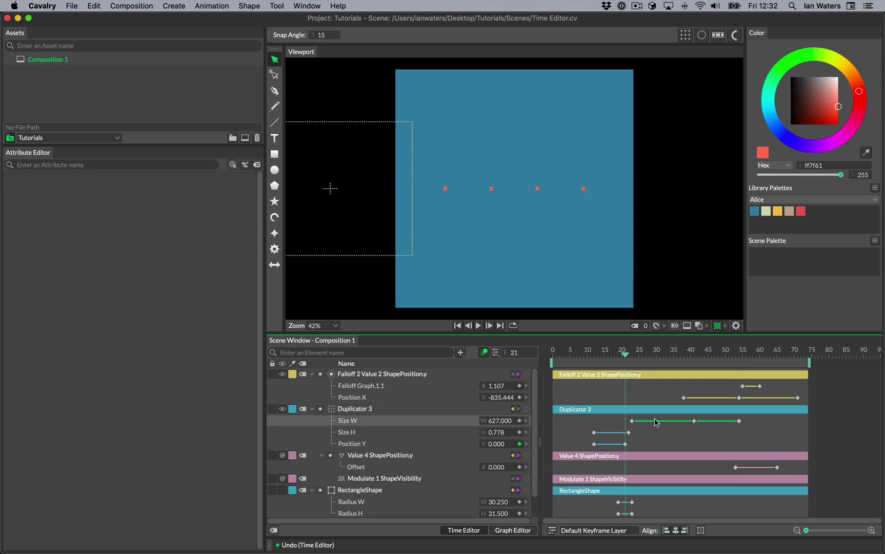
{"action": "key", "text": "space"}
- Marquee-select all Duplicator 3 keyframes, stretch their timing with the transform box, then turn it off
{"action": "left_click", "coordinate": [675, 434]}
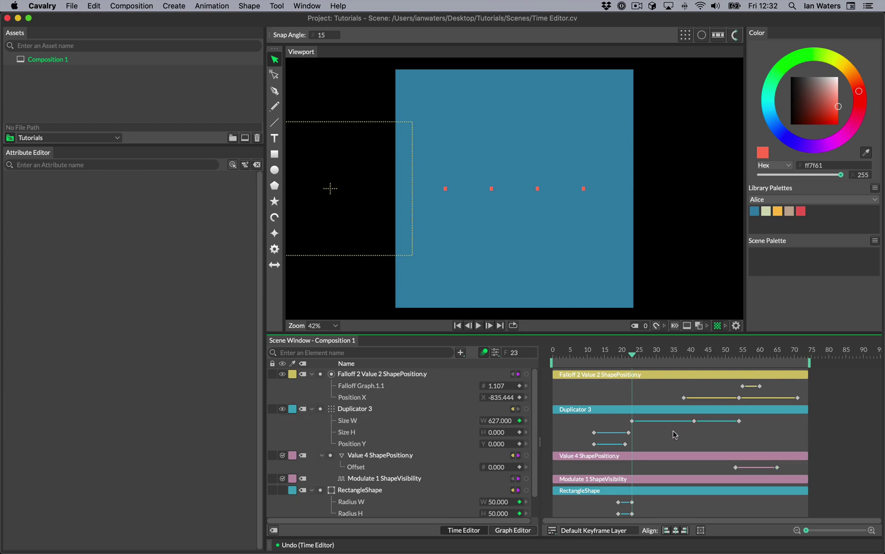
{"action": "left_click_drag", "start_coordinate": [587, 418], "coordinate": [697, 452]}
{"action": "left_click", "coordinate": [701, 530]}
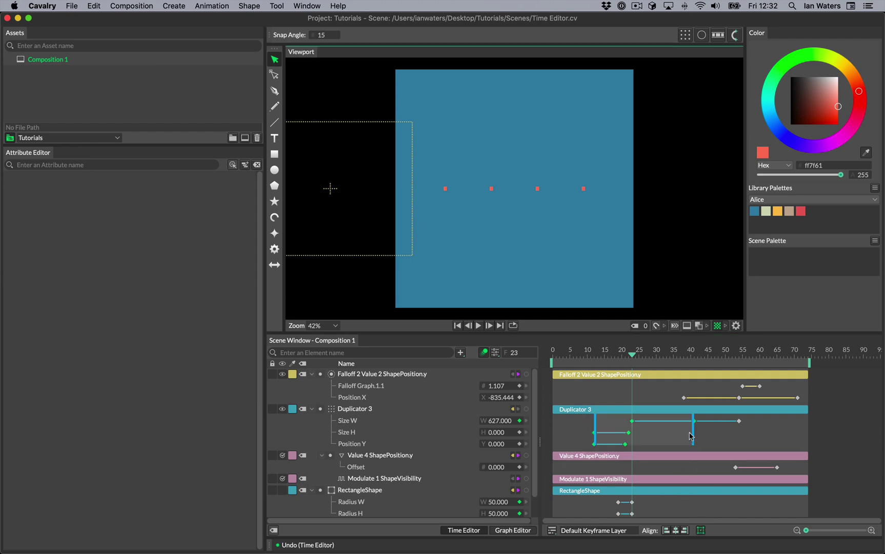
{"action": "mouse_move", "coordinate": [690, 433]}
{"action": "left_mouse_down"}
{"action": "mouse_move", "coordinate": [776, 440]}
{"action": "mouse_move", "coordinate": [691, 441]}
{"action": "left_mouse_up"}
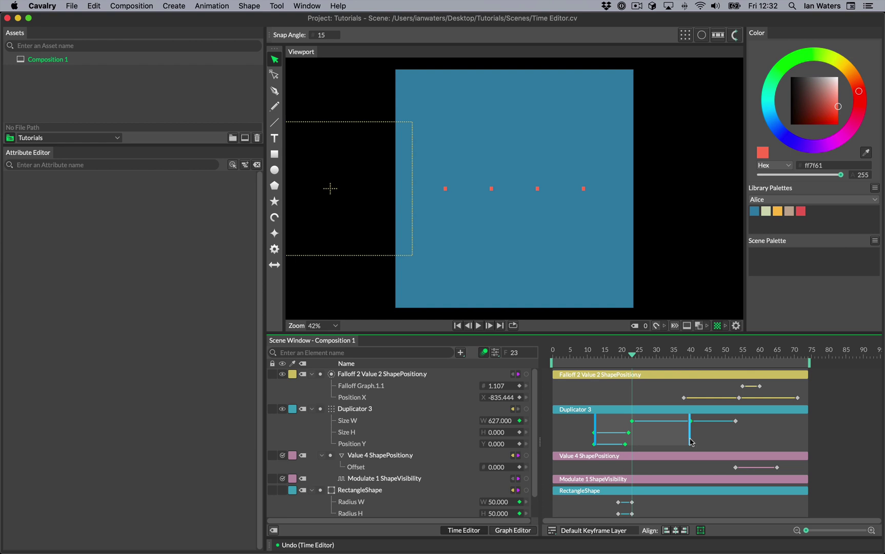
{"action": "left_click", "coordinate": [708, 439]}
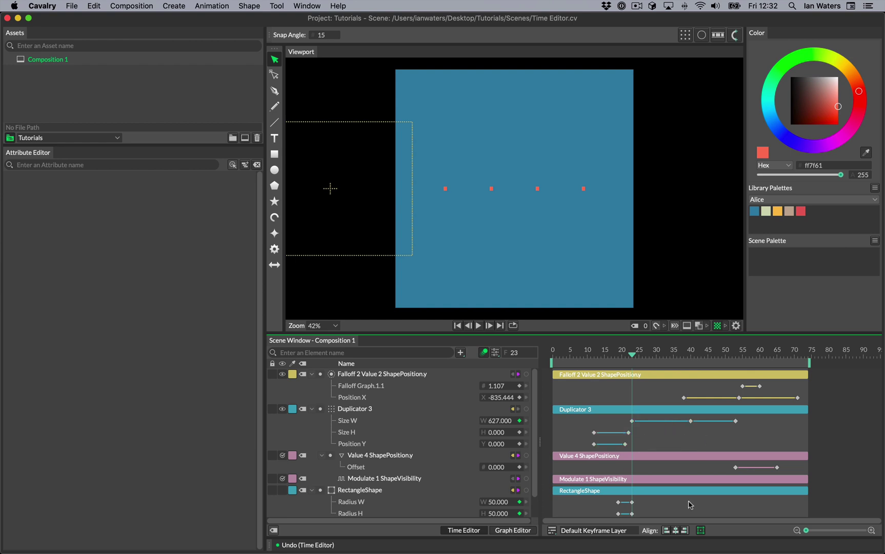
{"action": "left_click", "coordinate": [700, 531]}
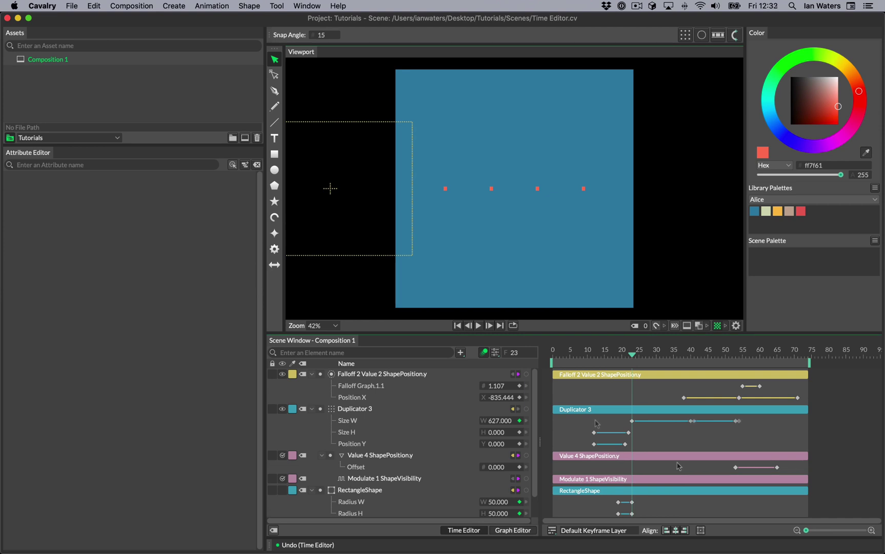
{"action": "scroll", "coordinate": [589, 425], "scroll_direction": "down", "scroll_amount": 2}
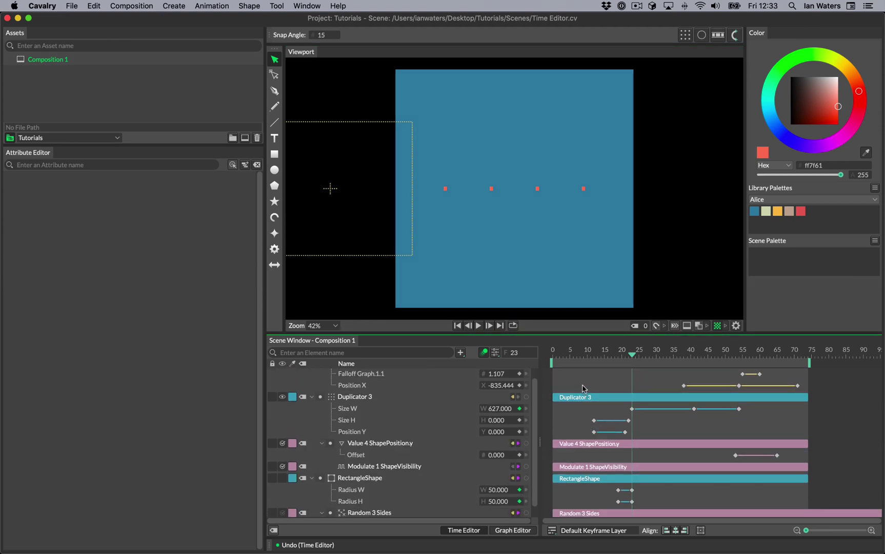
{"action": "left_click_drag", "start_coordinate": [583, 386], "coordinate": [642, 441]}
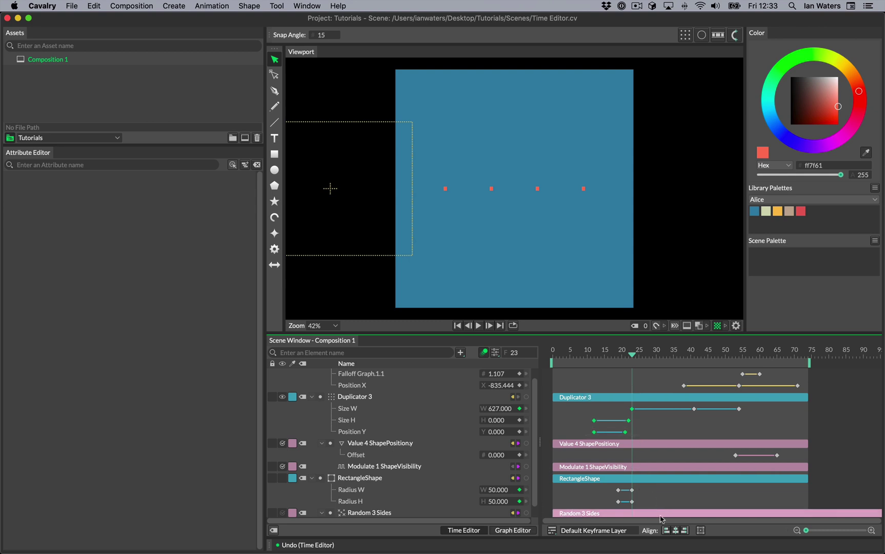
{"action": "left_click", "coordinate": [666, 530]}
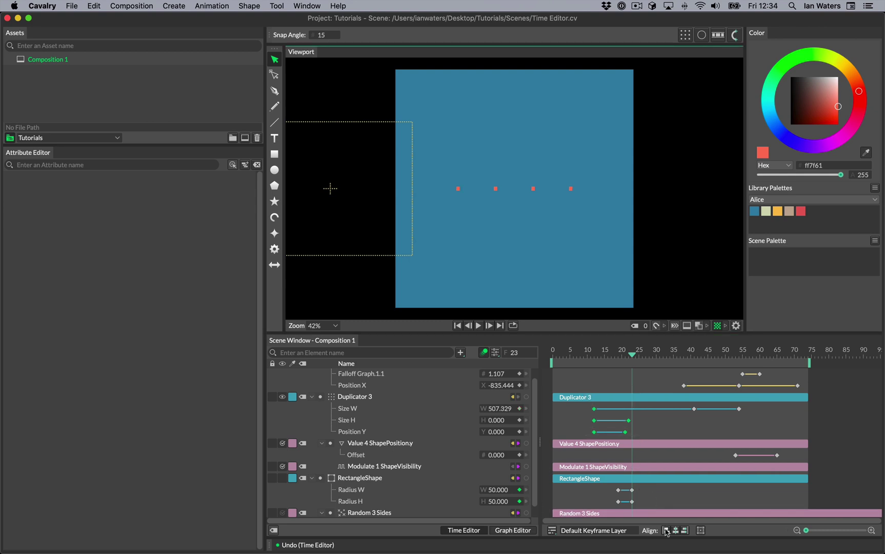
{"action": "left_click", "coordinate": [667, 531]}
{"action": "scroll", "coordinate": [638, 410], "scroll_direction": "down", "scroll_amount": 1}
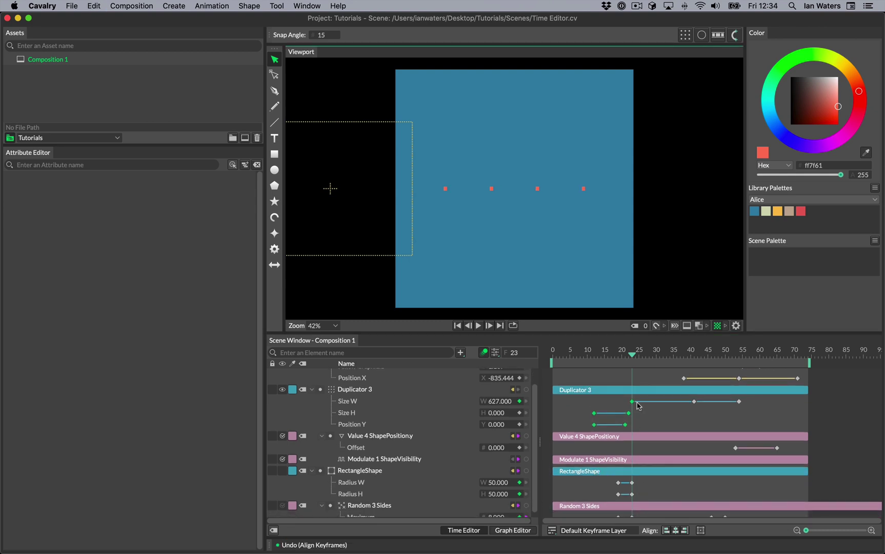
{"action": "left_click_drag", "start_coordinate": [645, 378], "coordinate": [629, 501]}
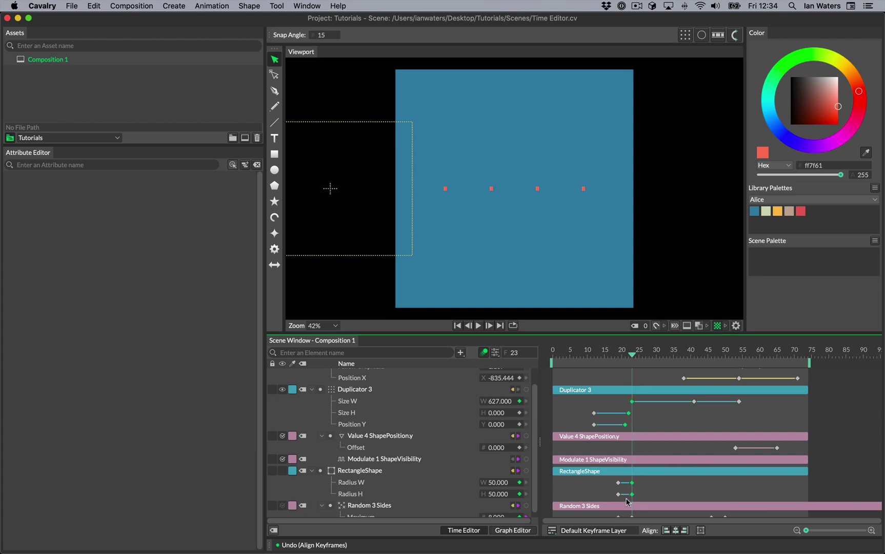
{"action": "left_click", "coordinate": [685, 531]}
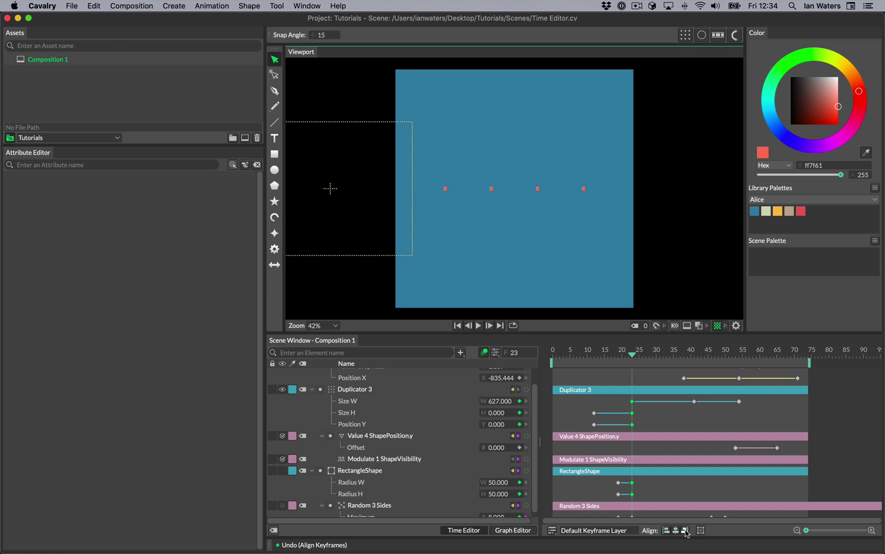
{"action": "key", "text": "super+z"}
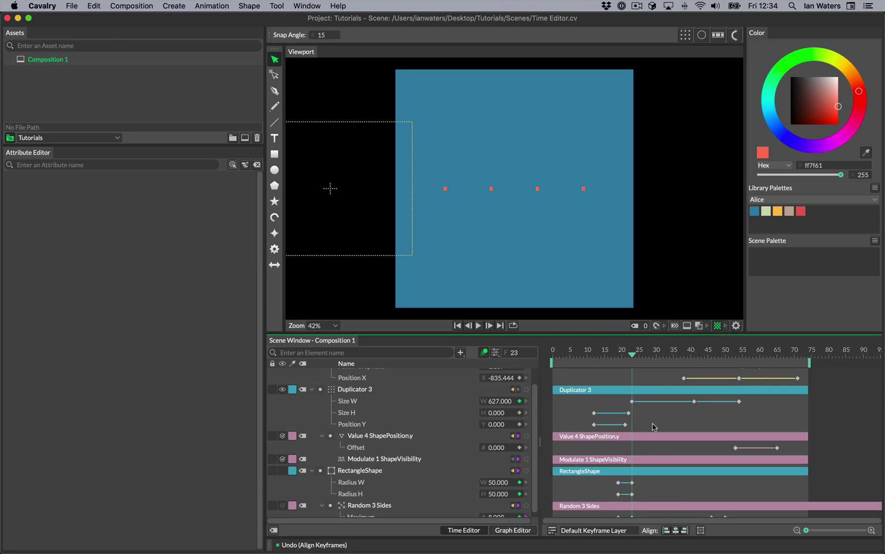
- Marquee-select keyframes across several layers, including Falloff 2's Position X keys from frame 38 to 71
{"action": "scroll", "coordinate": [654, 427], "scroll_direction": "up", "scroll_amount": 2}
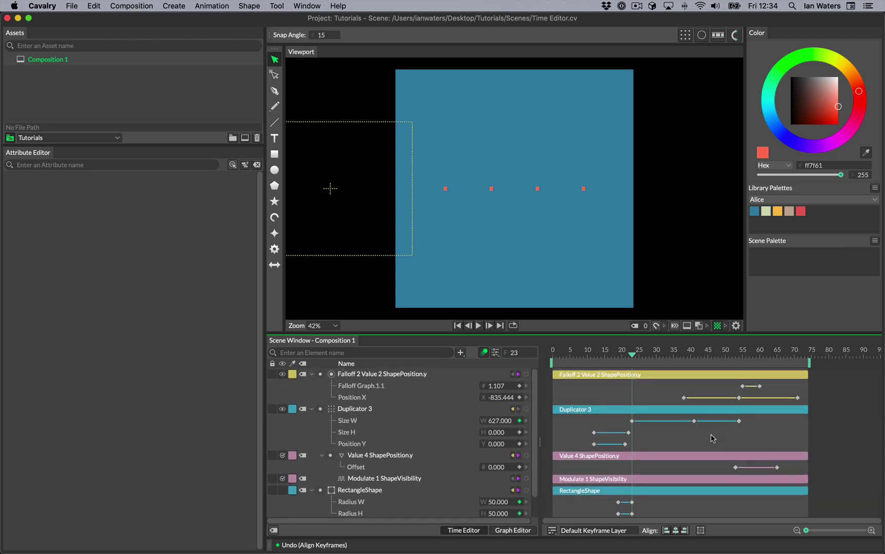
{"action": "left_click_drag", "start_coordinate": [710, 436], "coordinate": [804, 384]}
{"action": "mouse_move", "coordinate": [799, 400]}
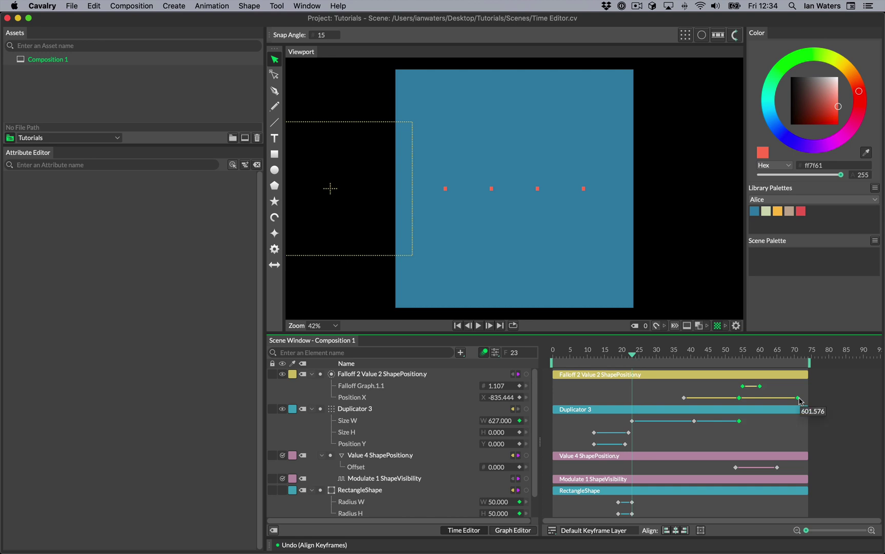